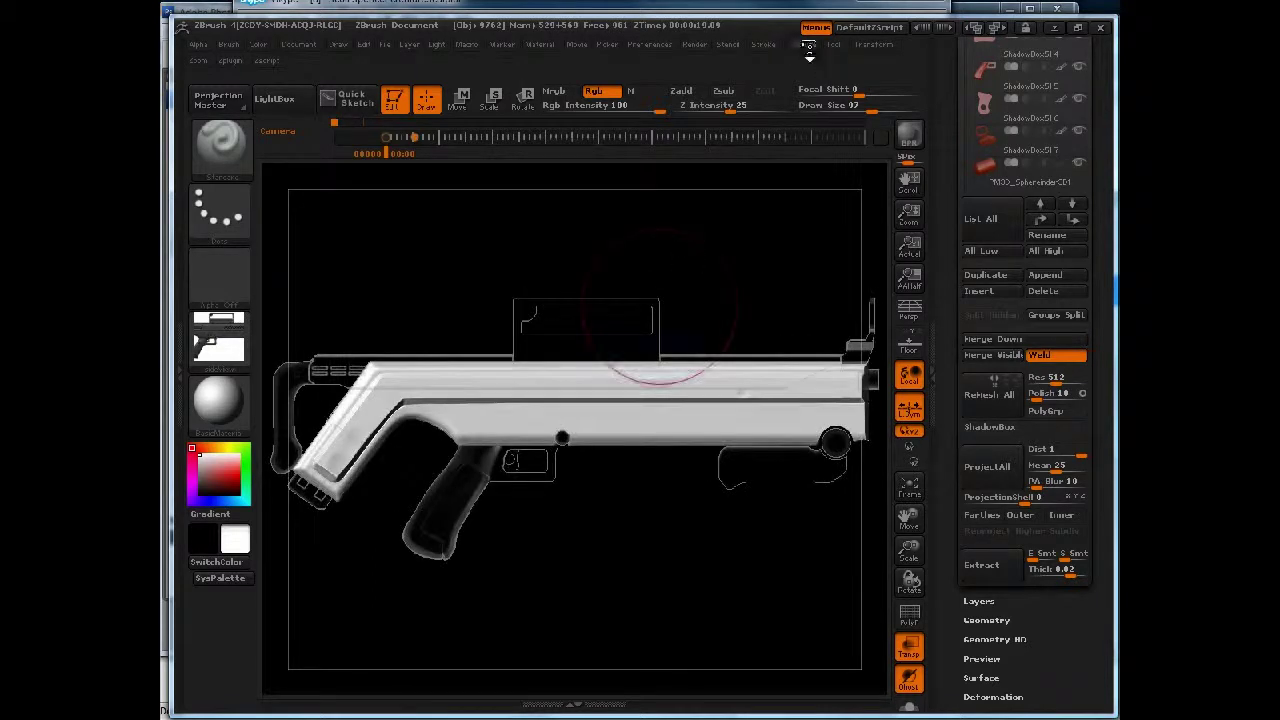
- Add the sideView texture to Spotlight, then move and scale the image until it lines up with the rifle model
left_click(808, 45)
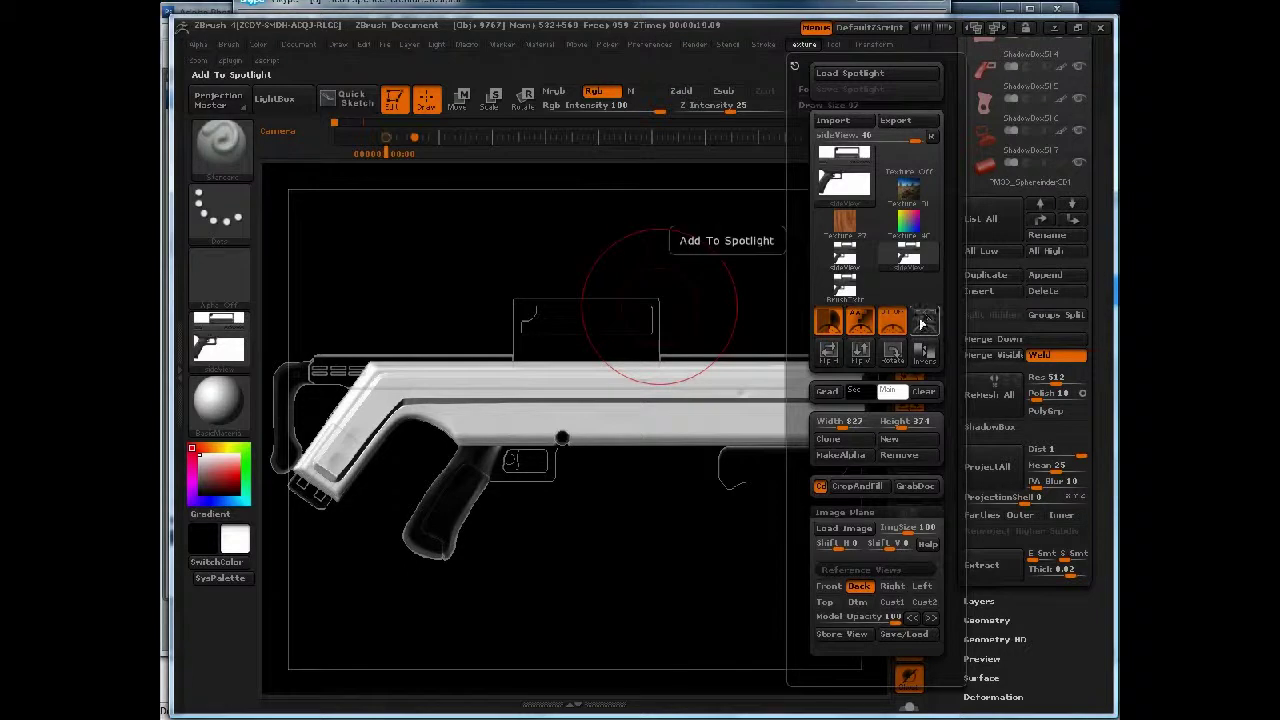
left_click(924, 322)
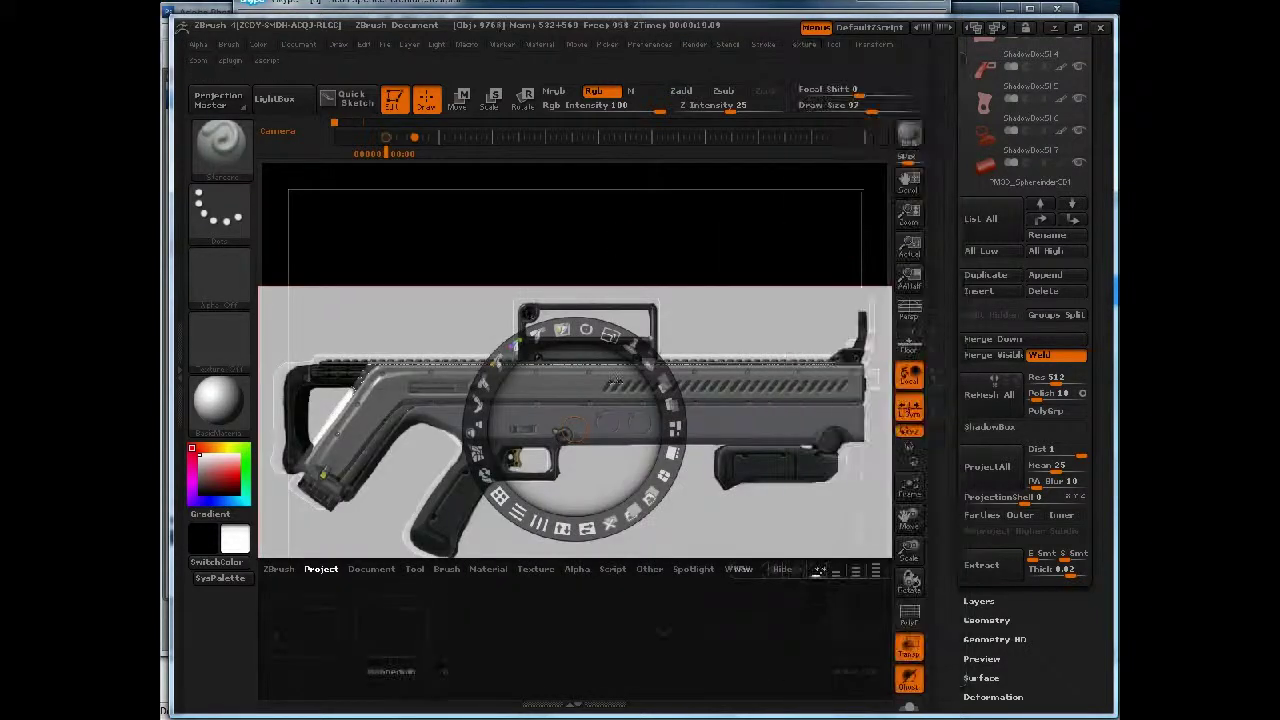
key("comma")
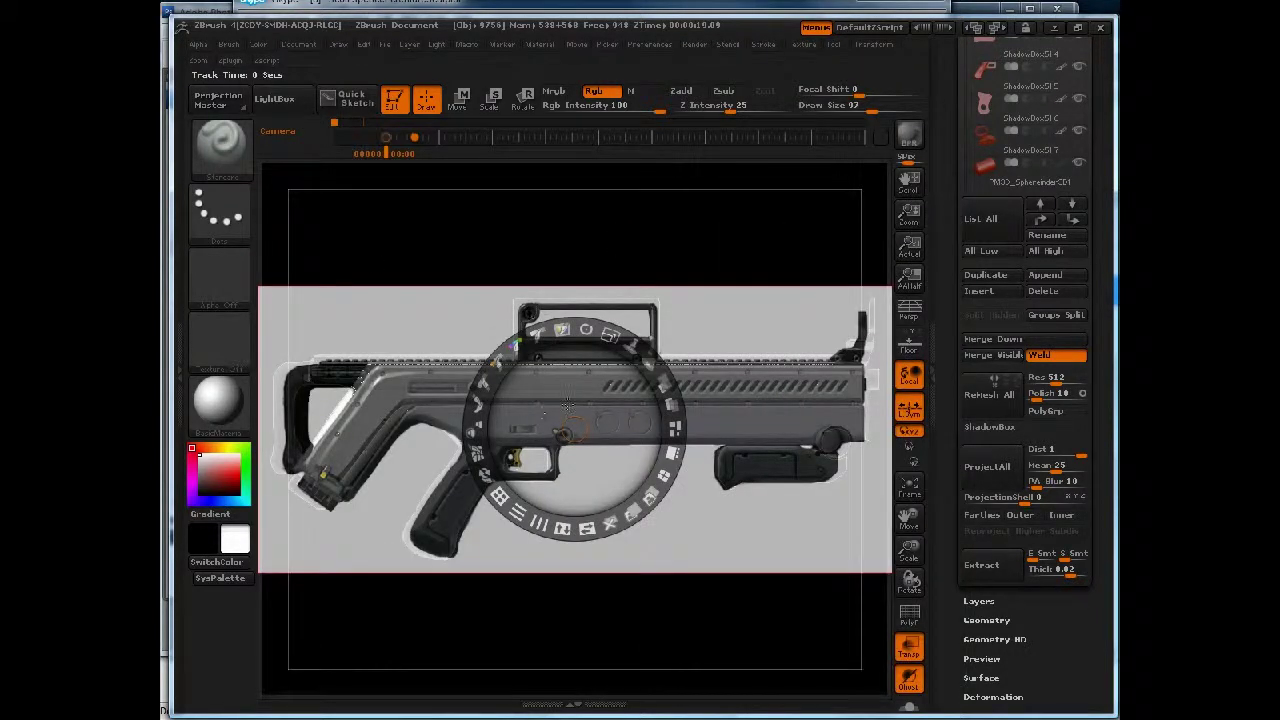
left_click_drag(550, 390, 373, 355)
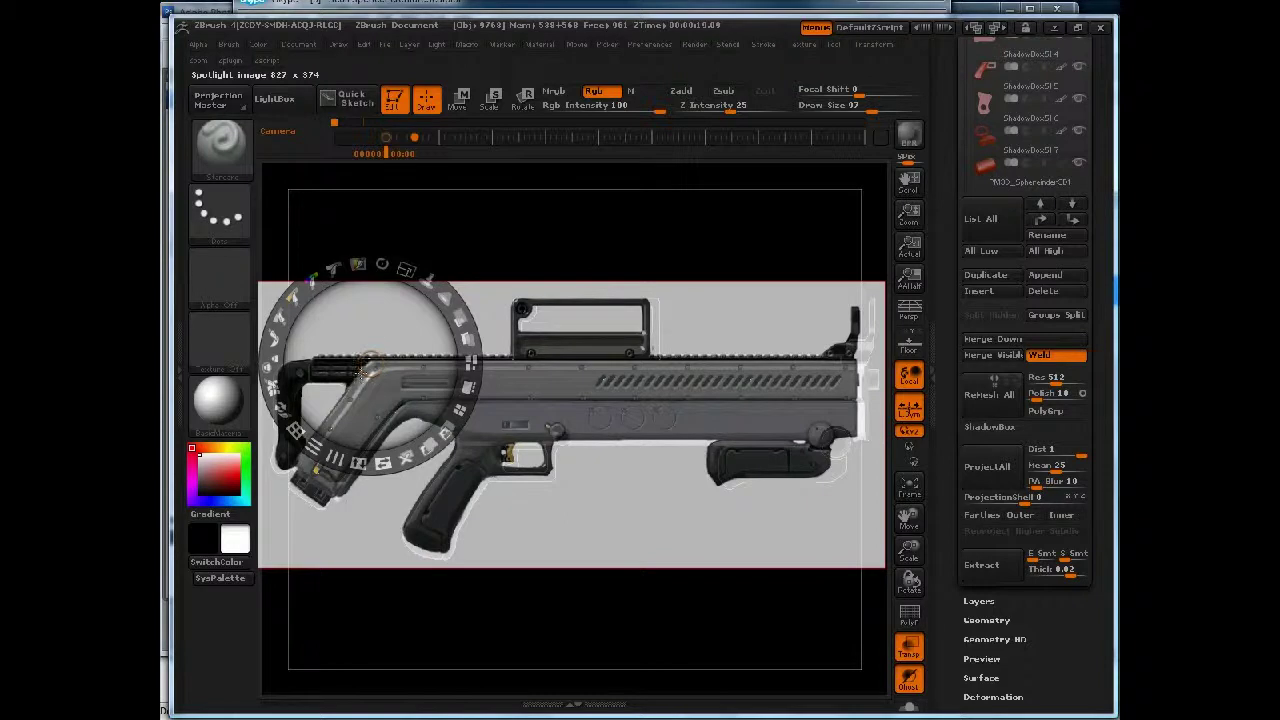
mouse_move(407, 270)
left_mouse_down()
mouse_move(393, 250)
mouse_move(413, 266)
left_mouse_up()
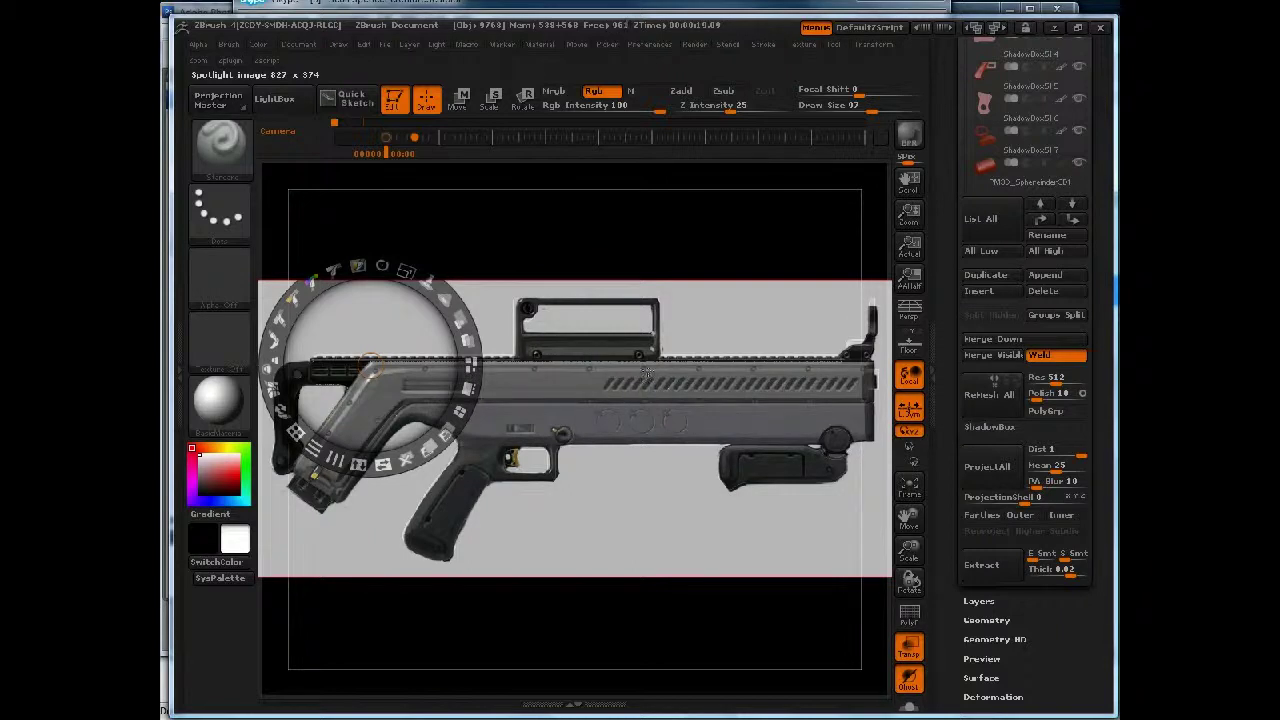
- Paint the Spotlight image across the rifle's main body from stock to muzzle using Rgb at intensity 100
key("z")
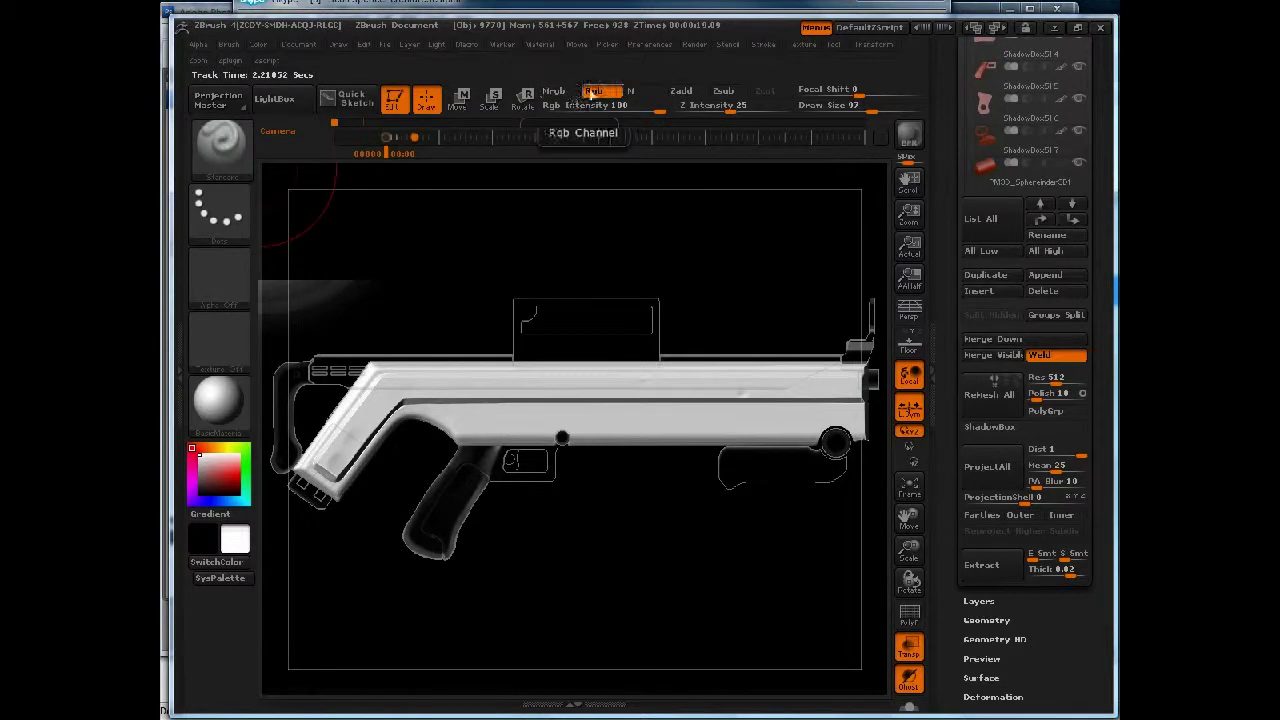
mouse_move(317, 474)
left_mouse_down()
mouse_move(350, 425)
mouse_move(402, 392)
mouse_move(862, 386)
mouse_move(903, 373)
left_mouse_up()
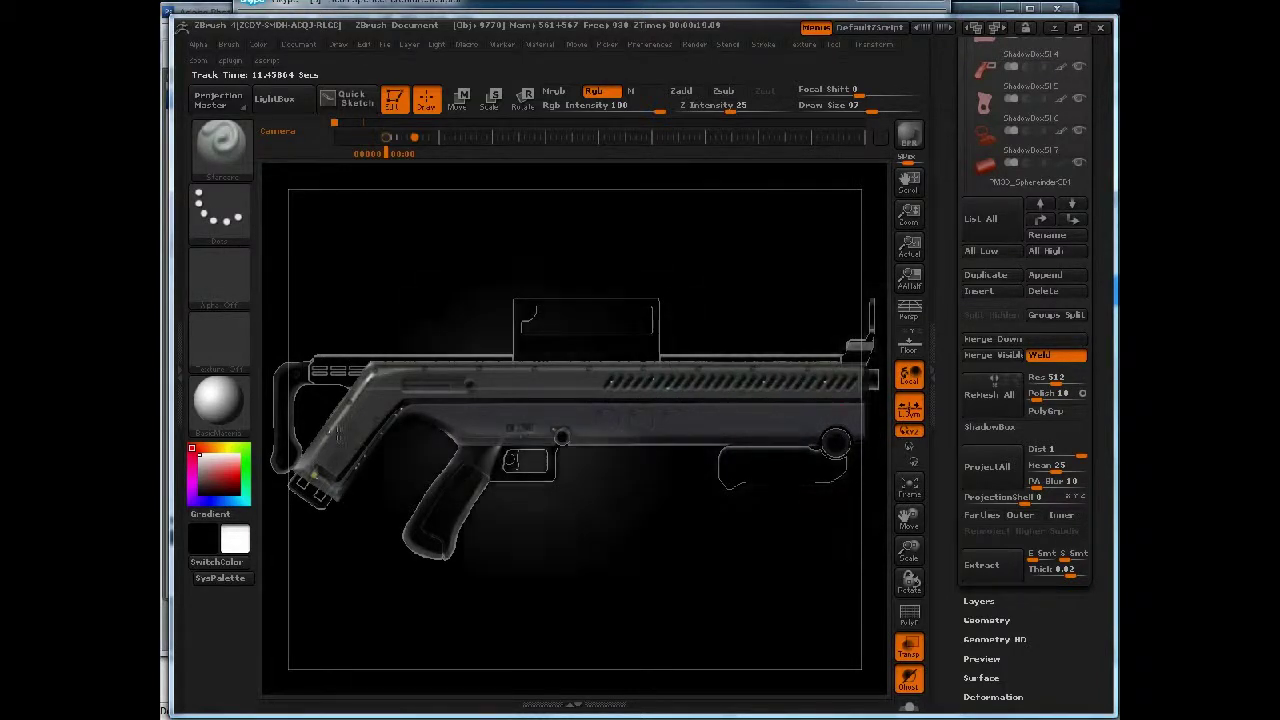
mouse_move(329, 501)
left_mouse_down()
mouse_move(329, 481)
mouse_move(298, 471)
mouse_move(344, 447)
mouse_move(325, 390)
mouse_move(400, 315)
mouse_move(700, 509)
mouse_move(721, 609)
mouse_move(586, 400)
mouse_move(471, 400)
mouse_move(803, 430)
mouse_move(806, 594)
left_mouse_up()
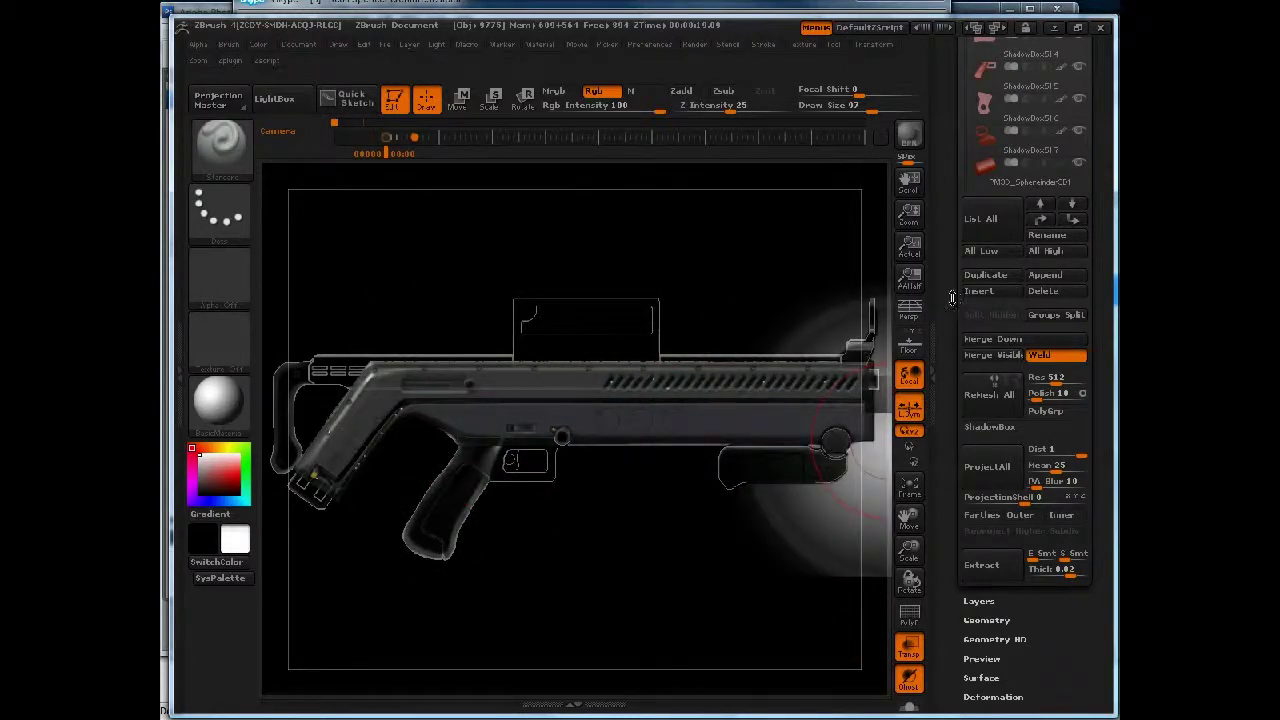
- Make the pistol grip subtool active and paint the Spotlight image onto it
left_click_drag(953, 299, 960, 378)
scroll(960, 377, "up", 3)
mouse_move(986, 304)
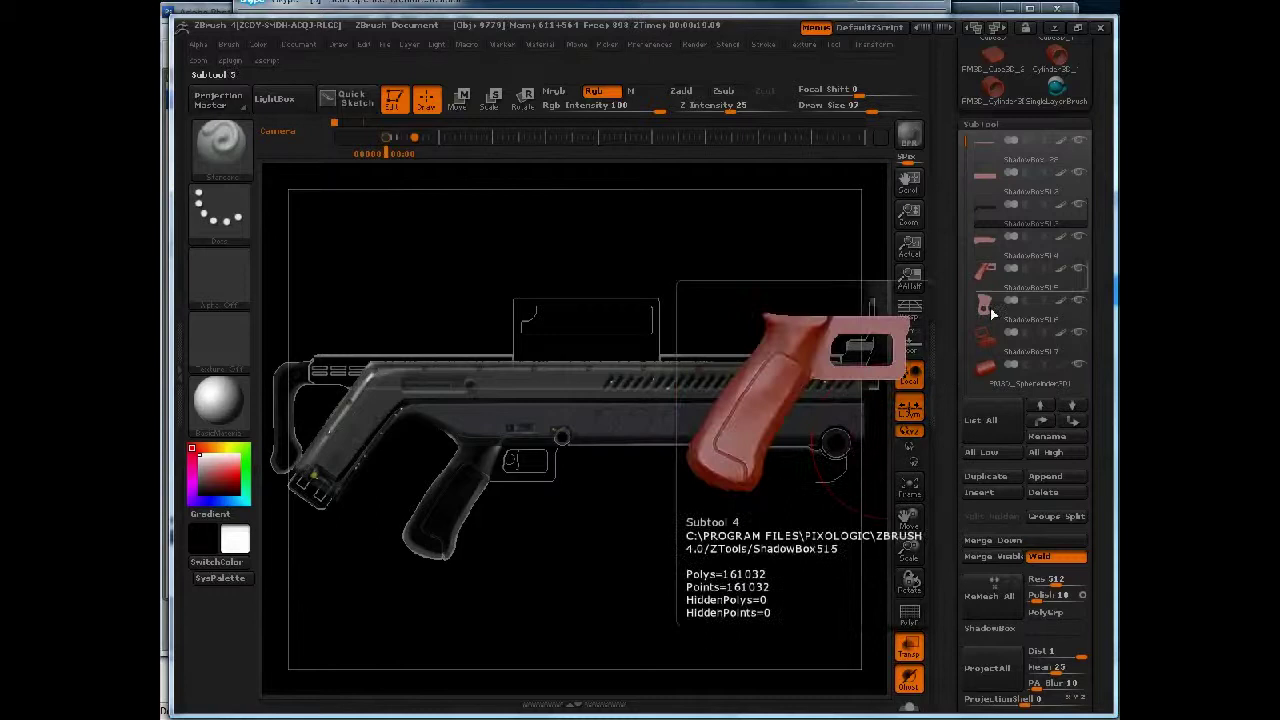
left_click(985, 275)
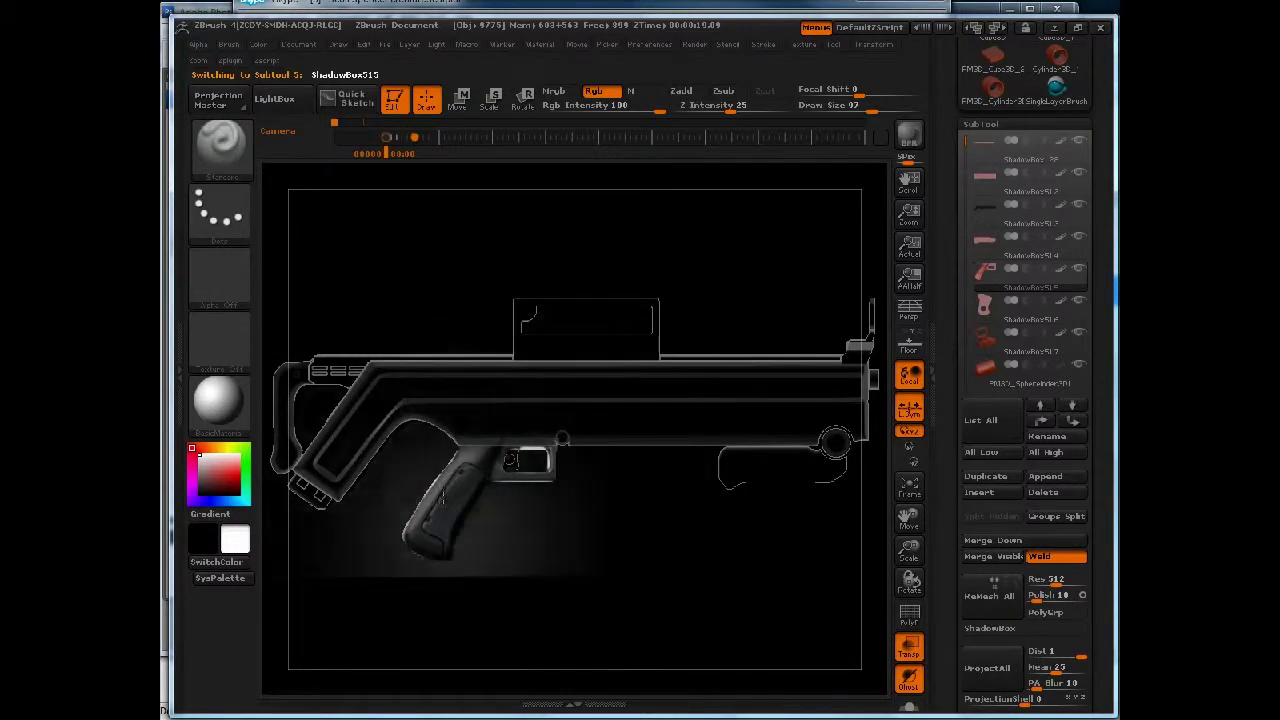
left_click(450, 467, "alt")
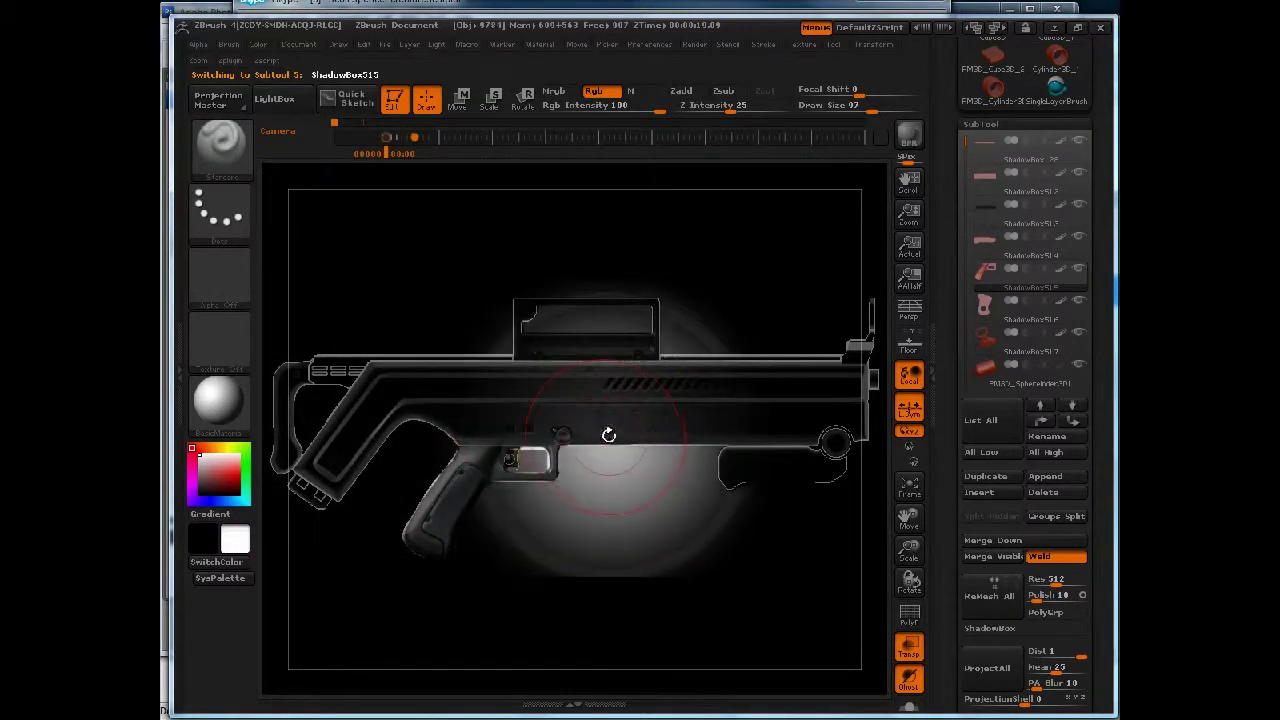
- Paint the Spotlight image onto the foregrip, the end block of the stock and the front sight, selecting each subtool in turn
left_click(872, 386, "alt")
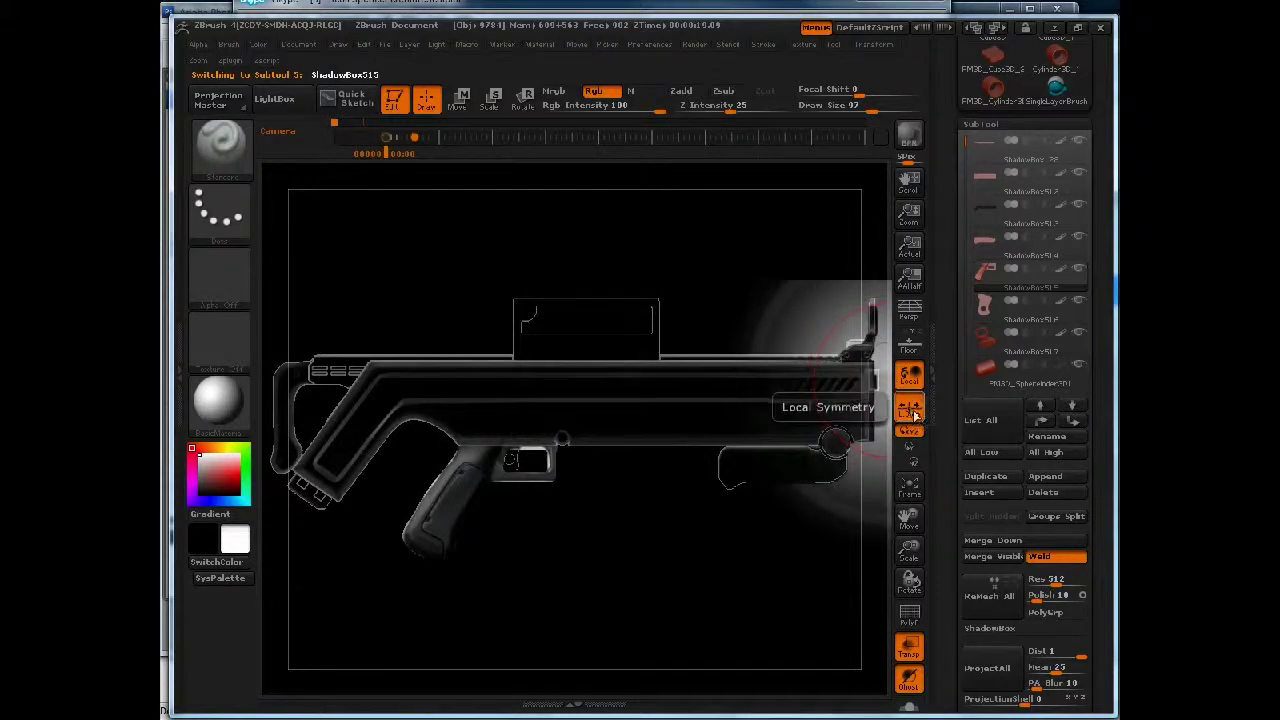
left_click(750, 458, "alt")
left_click(750, 465, "alt")
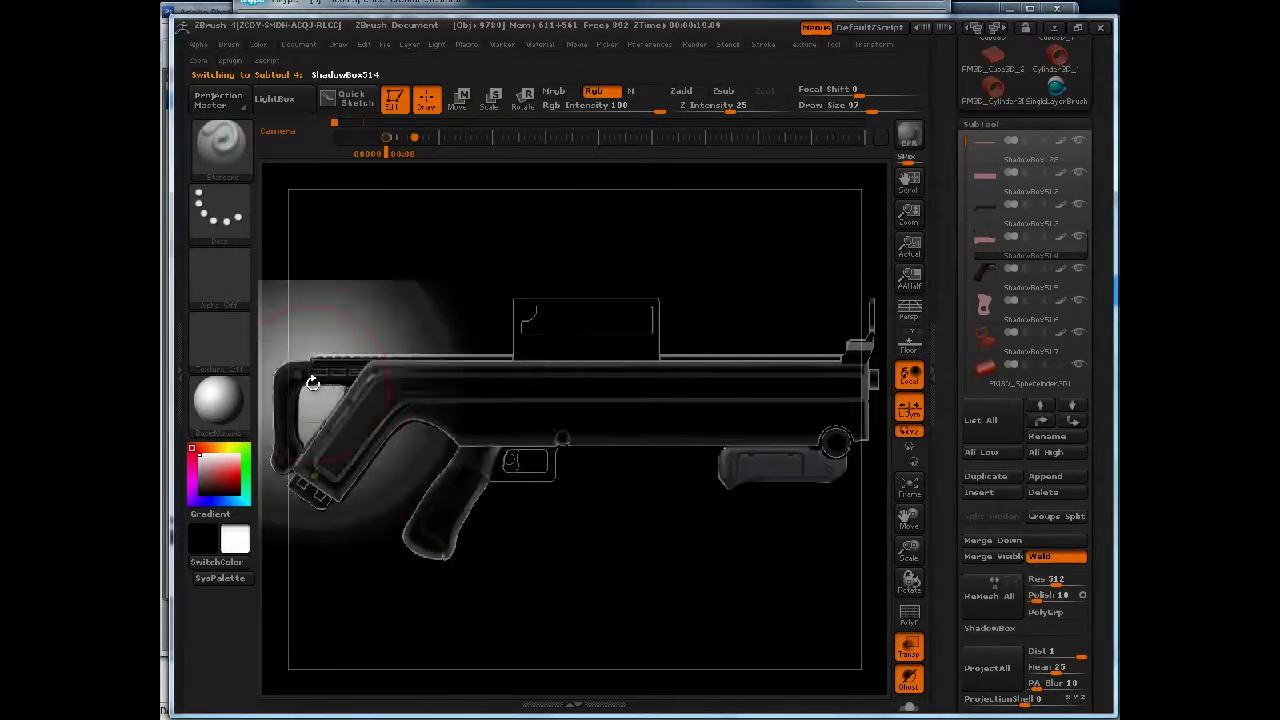
left_click(310, 497, "alt")
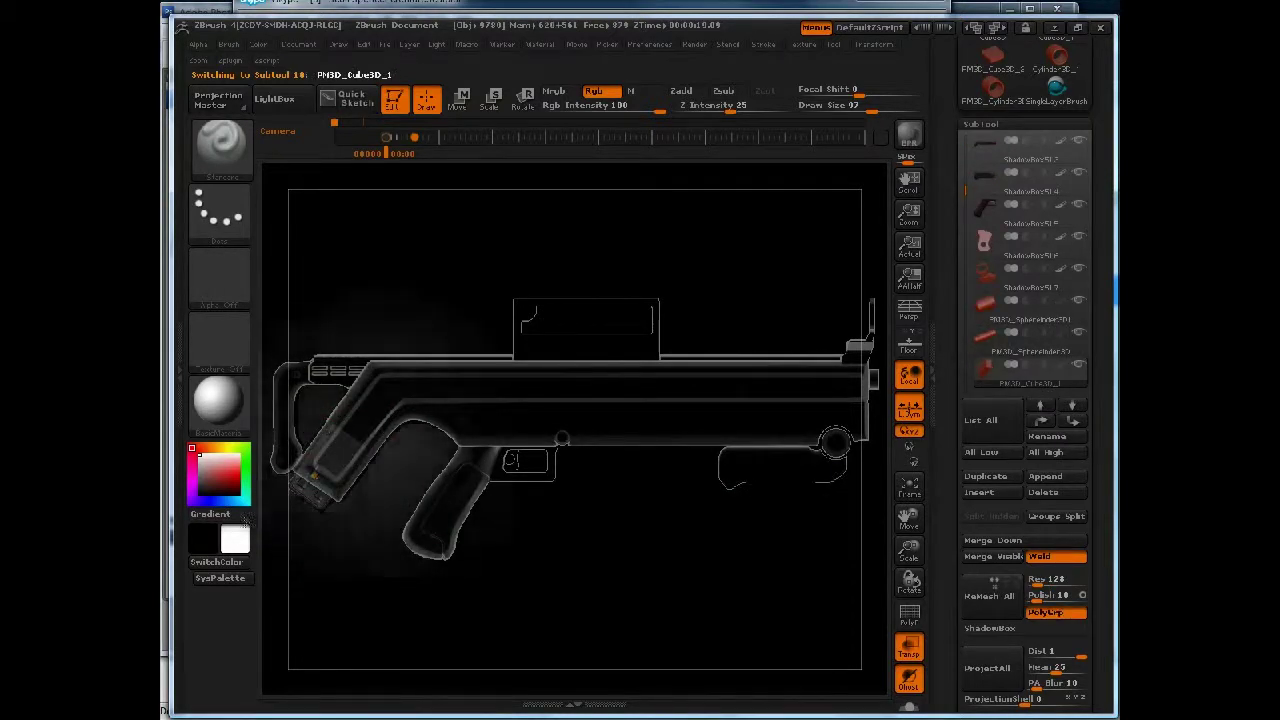
left_click(871, 356, "alt")
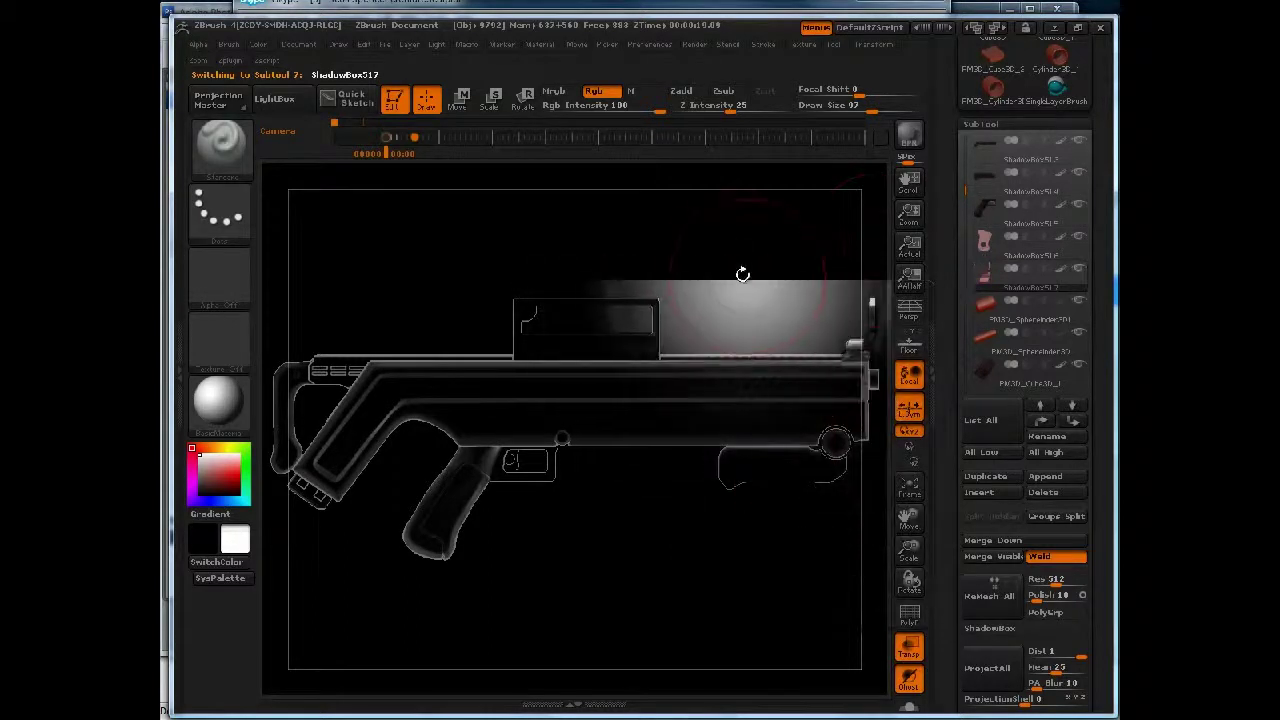
- Turn off Spotlight and disable the transparent display of the inactive subtools
key("shift+z")
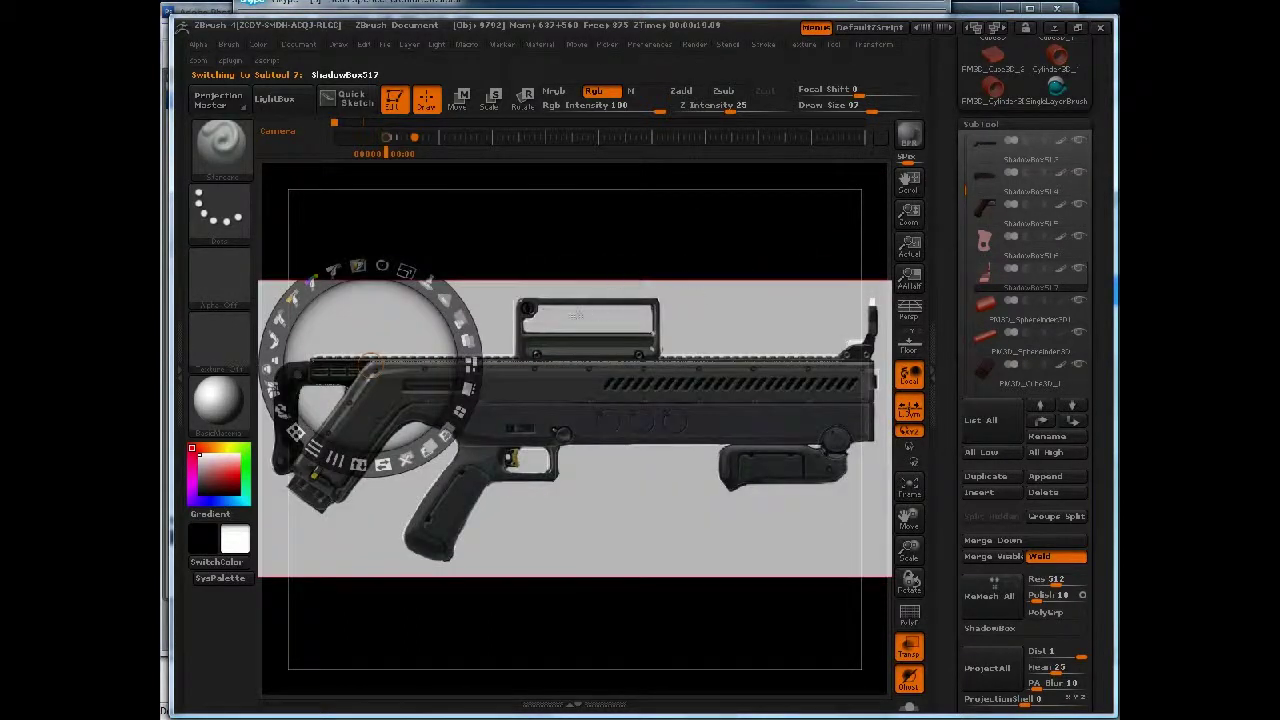
mouse_move(806, 45)
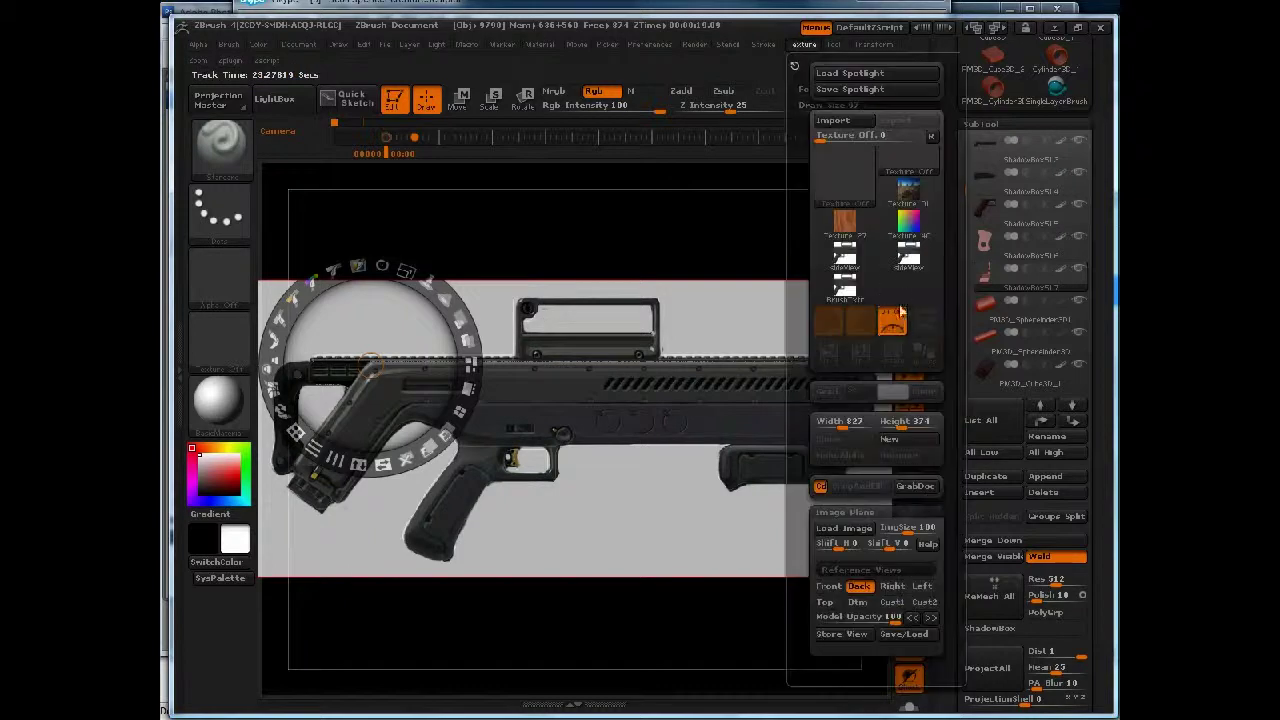
left_click(895, 322)
left_click(909, 648)
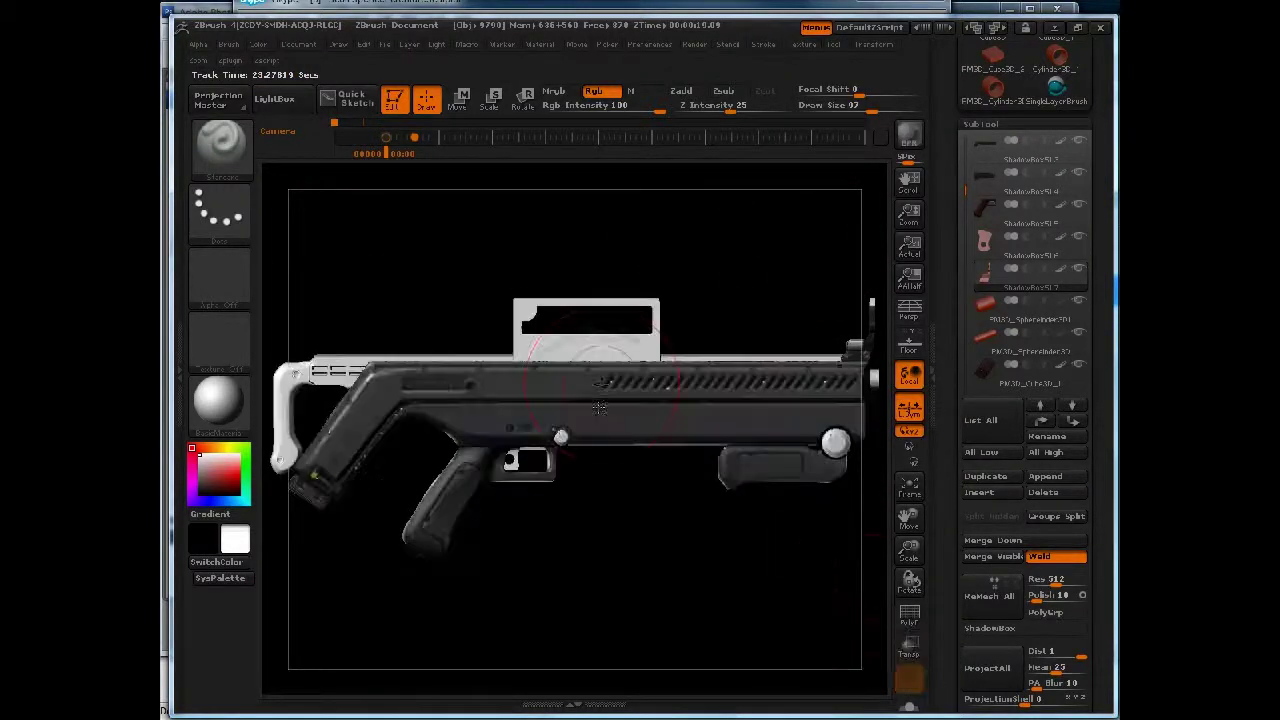
- Select the main body subtool and examine its painted texture along the rifle and close up at the slanted vents
left_click(563, 400, "alt")
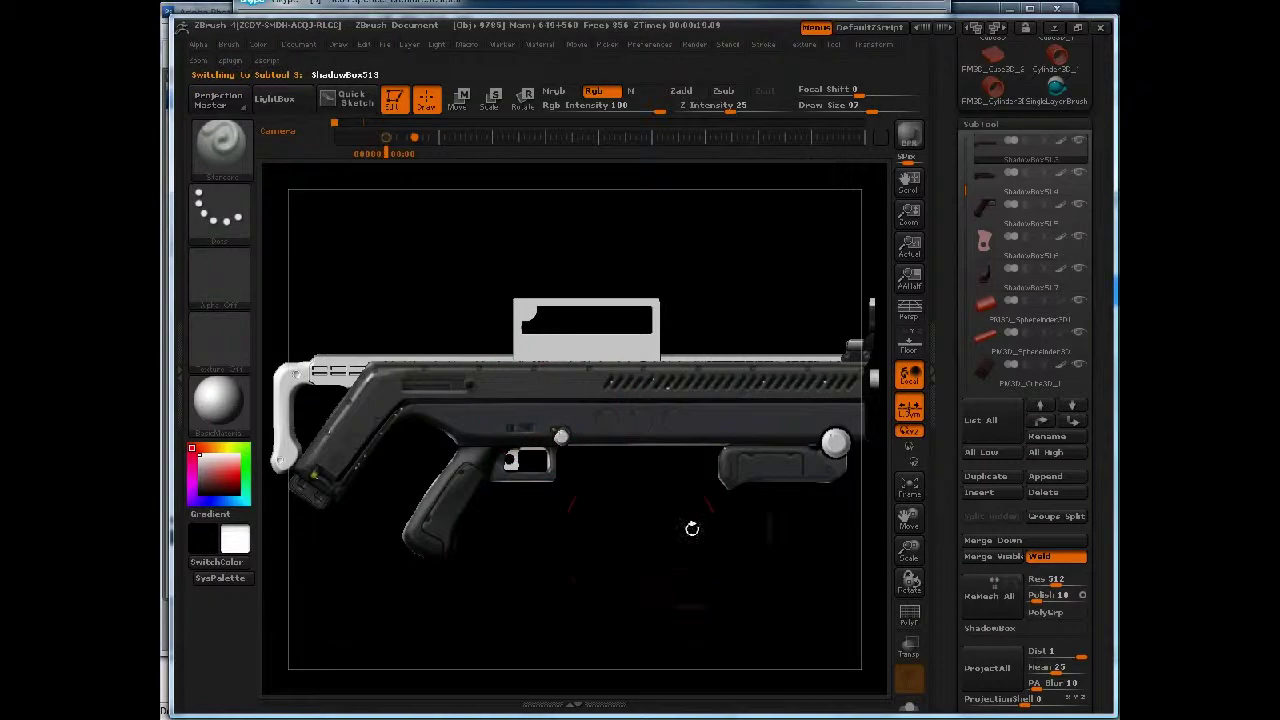
left_click_drag(580, 535, 566, 535)
left_click_drag(668, 514, 347, 500, "alt")
left_click_drag(768, 512, 583, 518)
left_click_drag(531, 476, 494, 454, "shift")
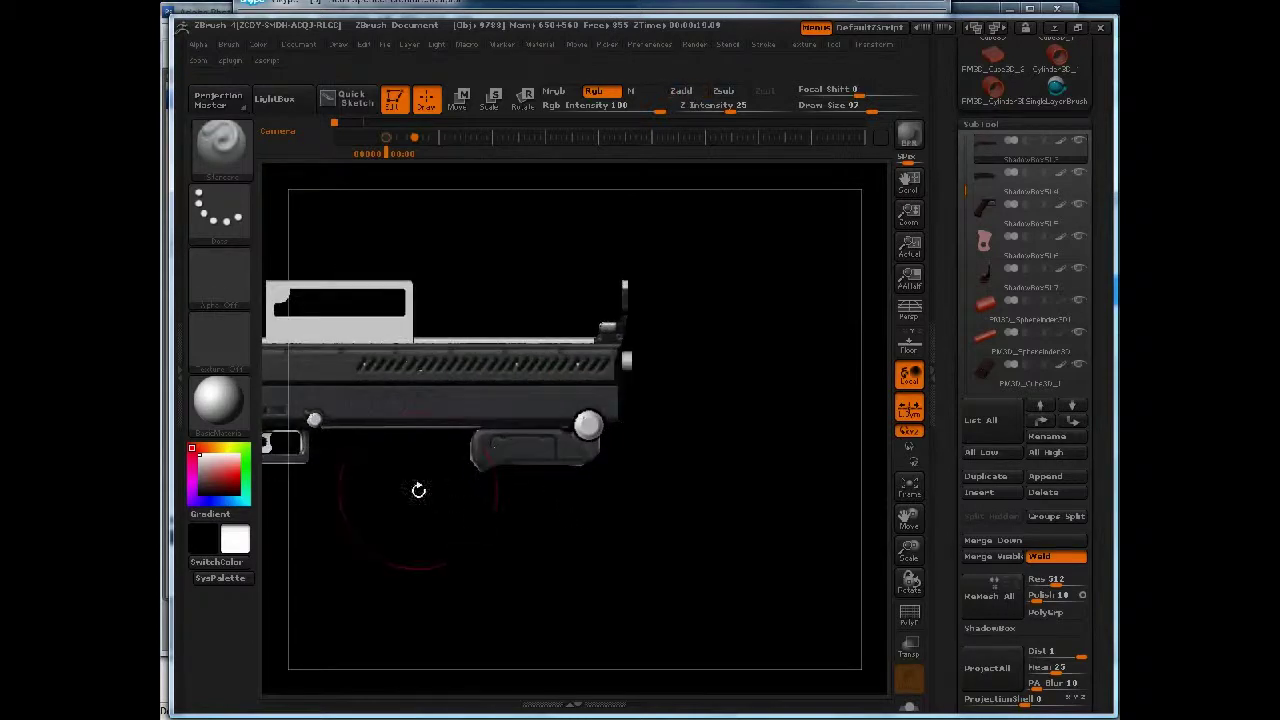
left_click_drag(419, 490, 719, 540, "alt")
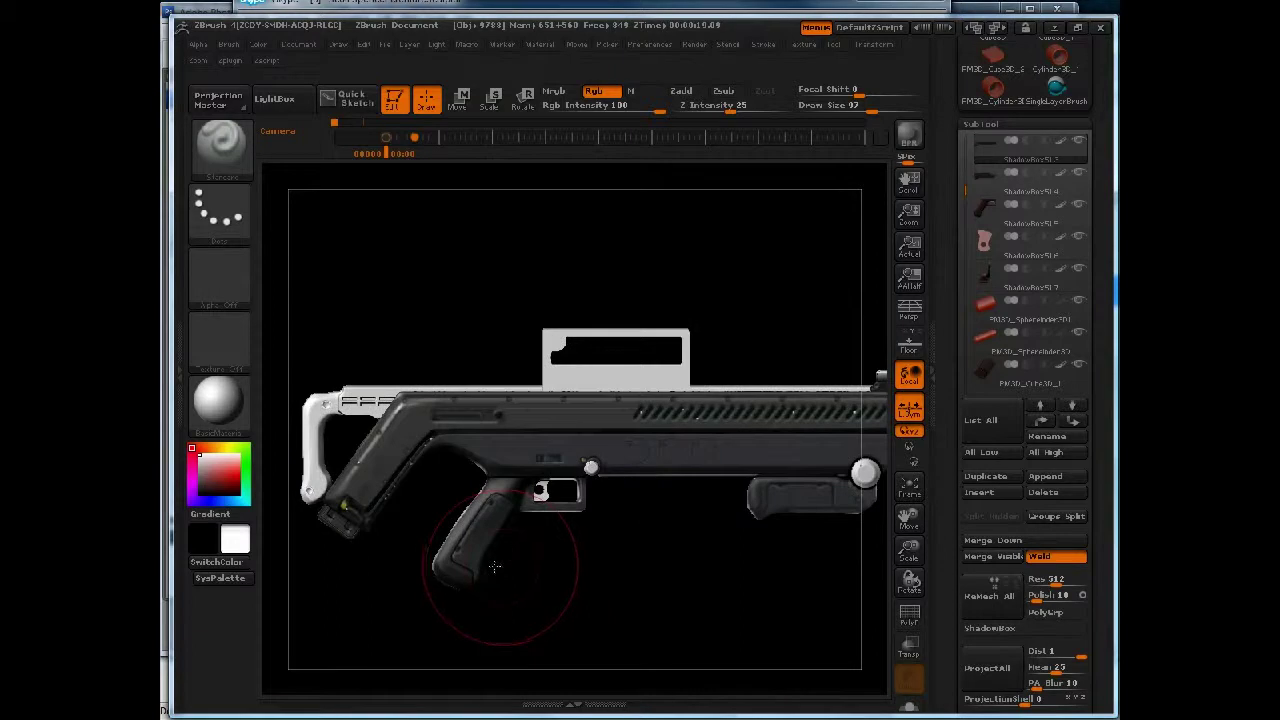
mouse_move(469, 338)
left_mouse_down("alt")
mouse_move(483, 560)
mouse_move(427, 615)
left_mouse_up("alt")
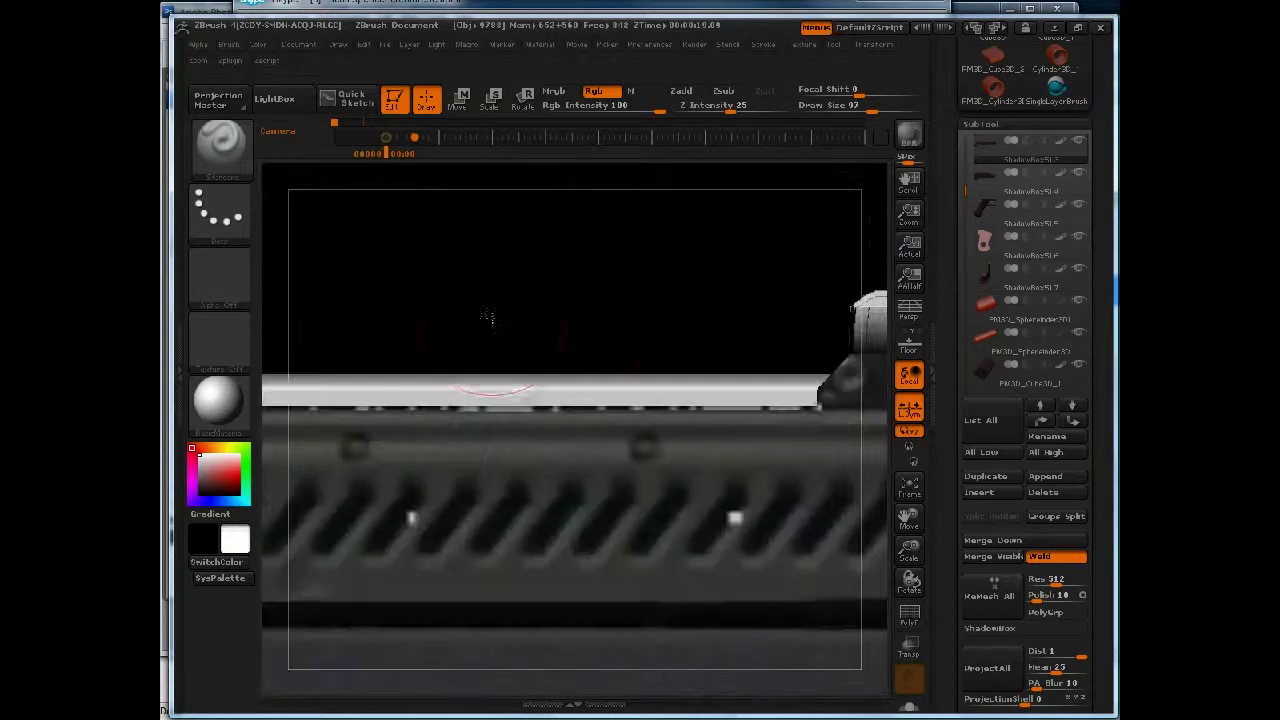
key("f")
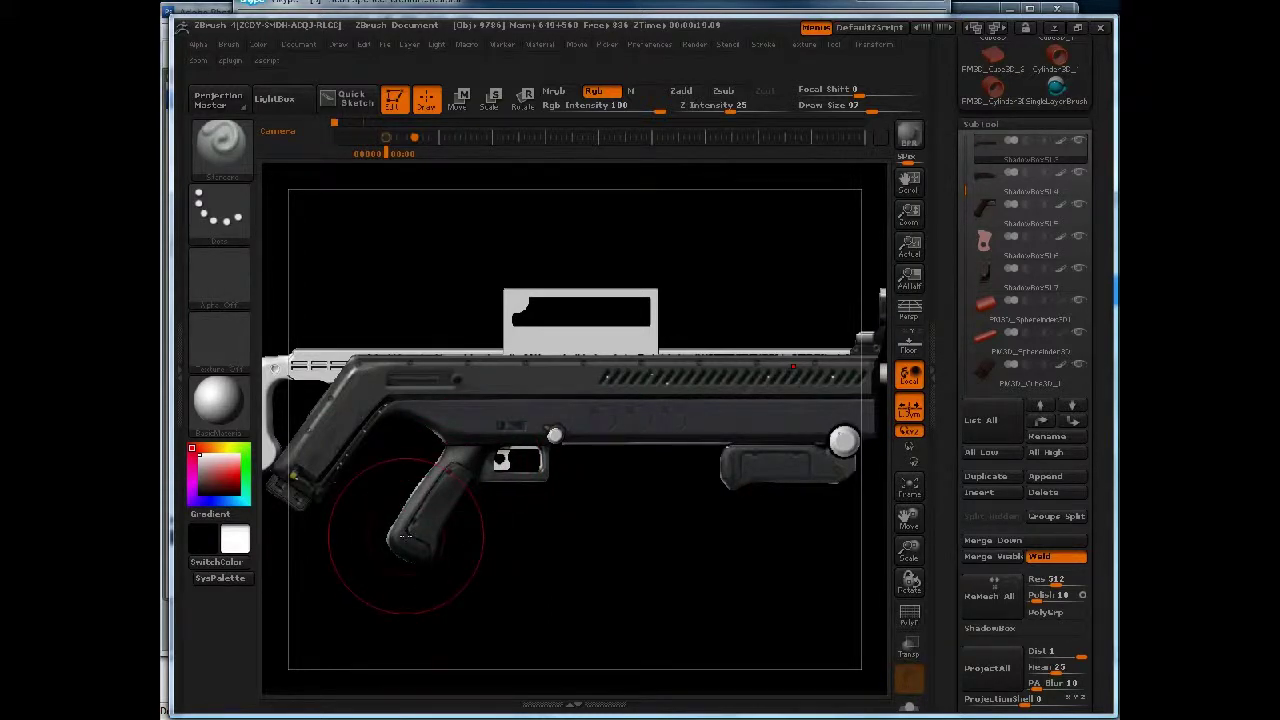
- Select the carry handle subtool above the body and add the sideView texture to Spotlight again
left_click_drag(531, 581, 493, 640, "alt")
left_click(540, 403, "alt")
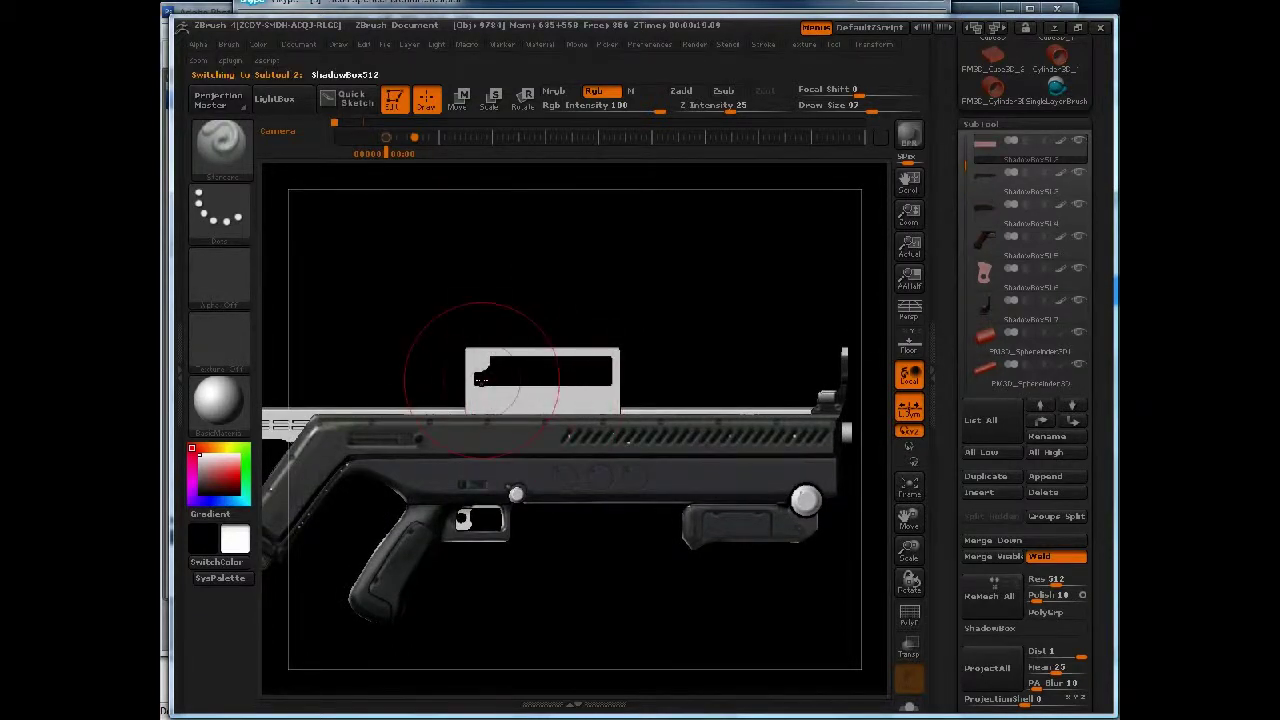
left_click(806, 47)
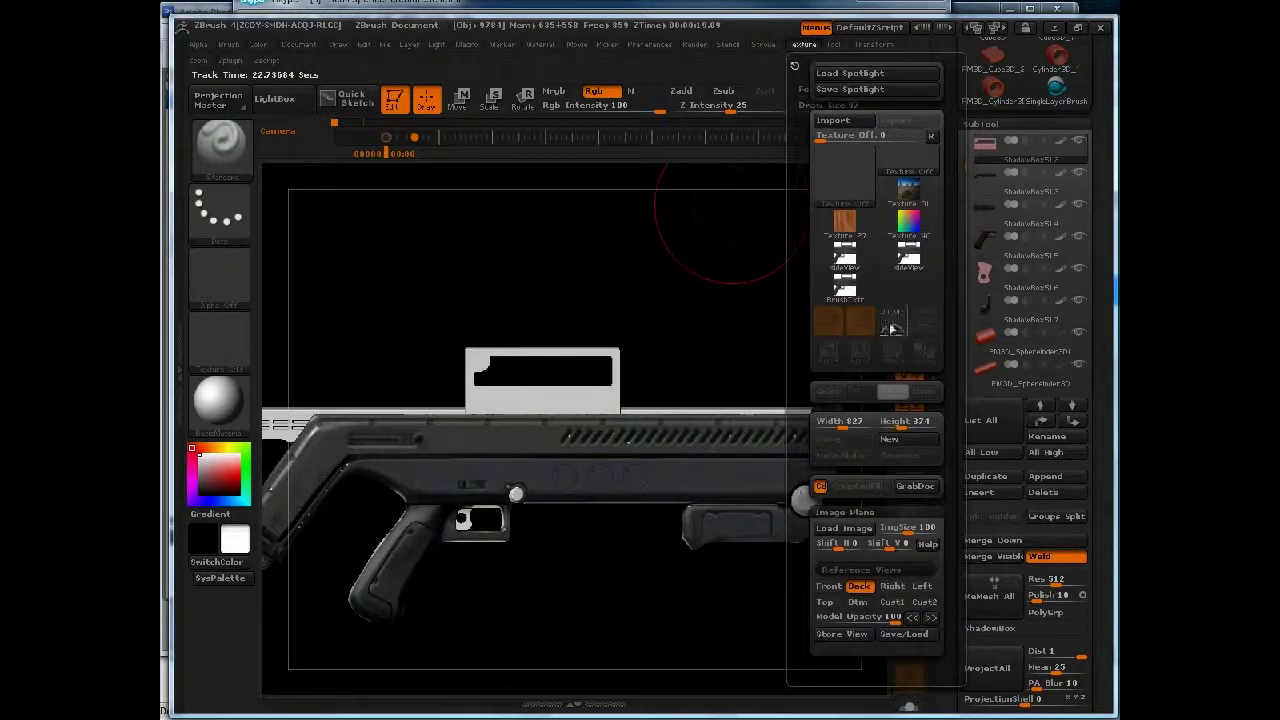
left_click(914, 266)
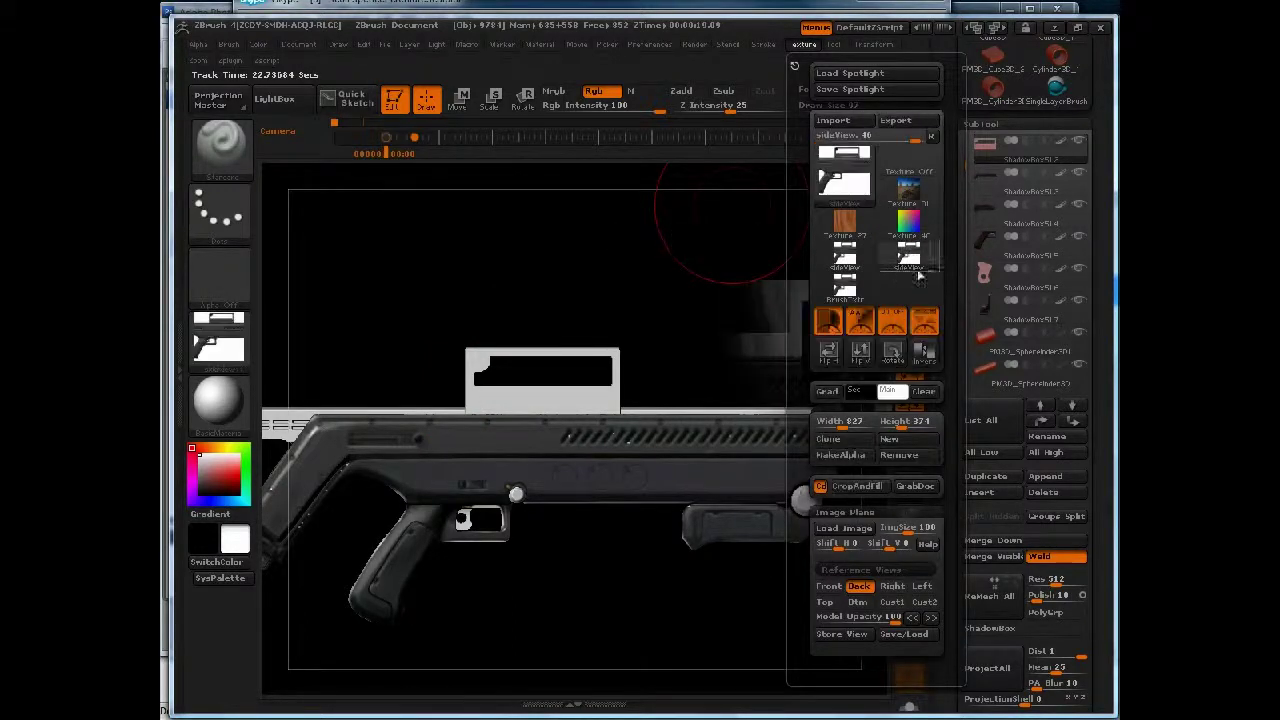
left_click(926, 324)
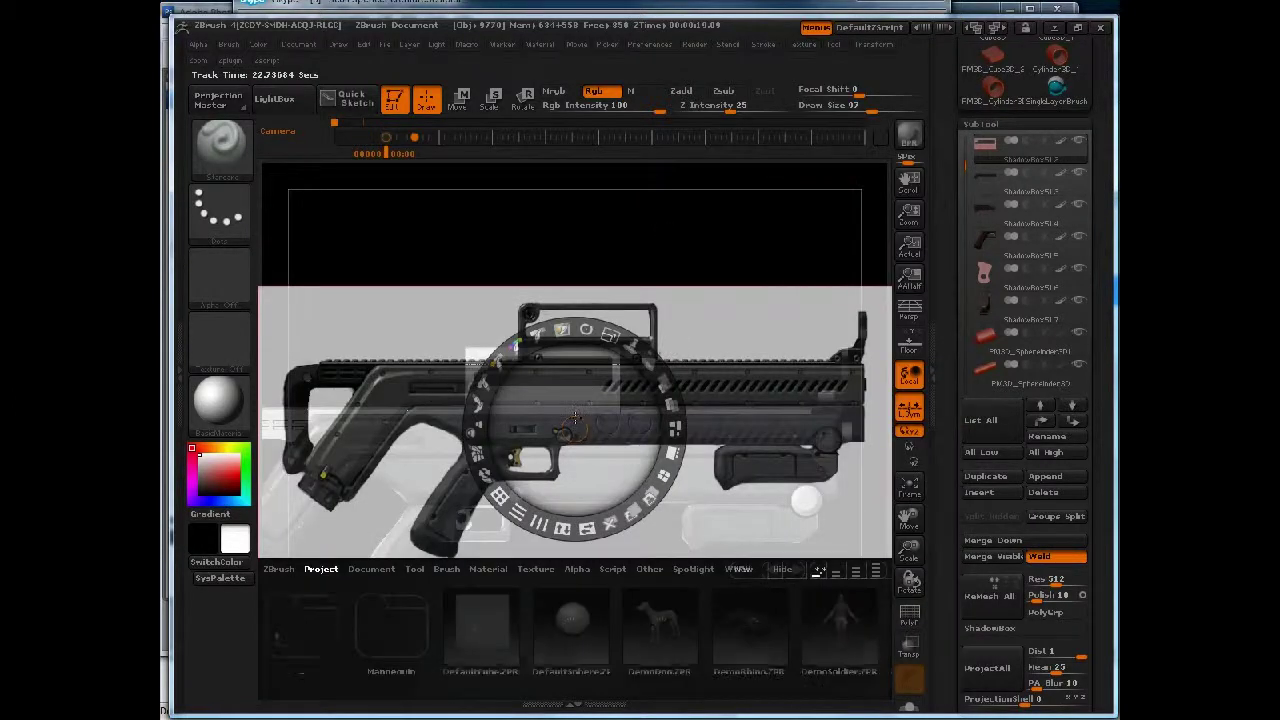
- Move and scale the Spotlight image so that its carry handle matches the modelled one
left_click_drag(575, 420, 464, 352)
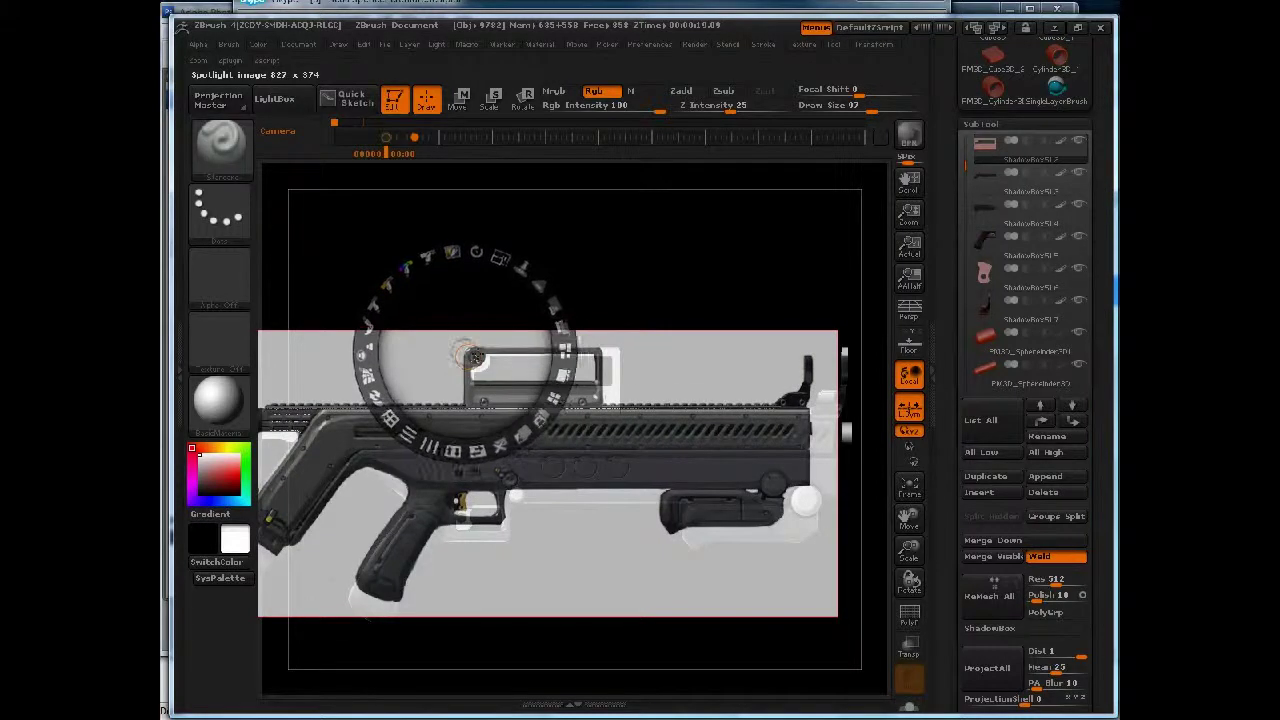
left_click_drag(500, 258, 519, 267)
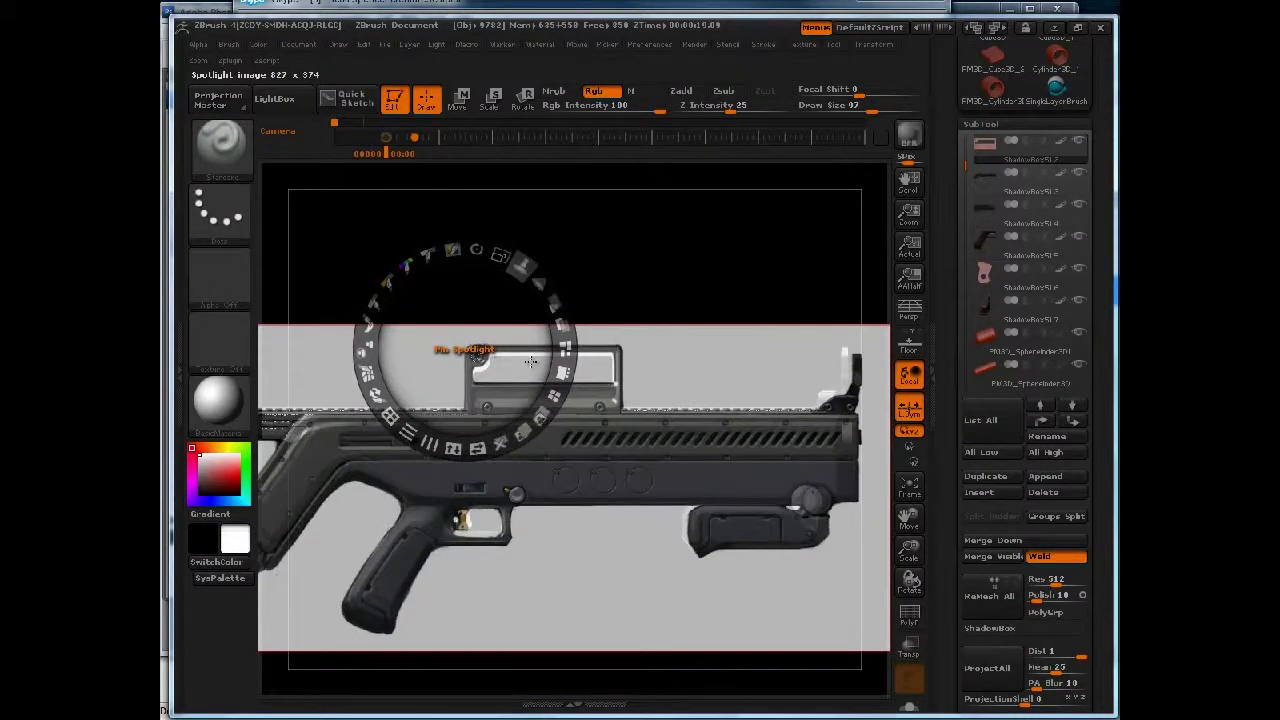
left_click_drag(520, 368, 520, 369)
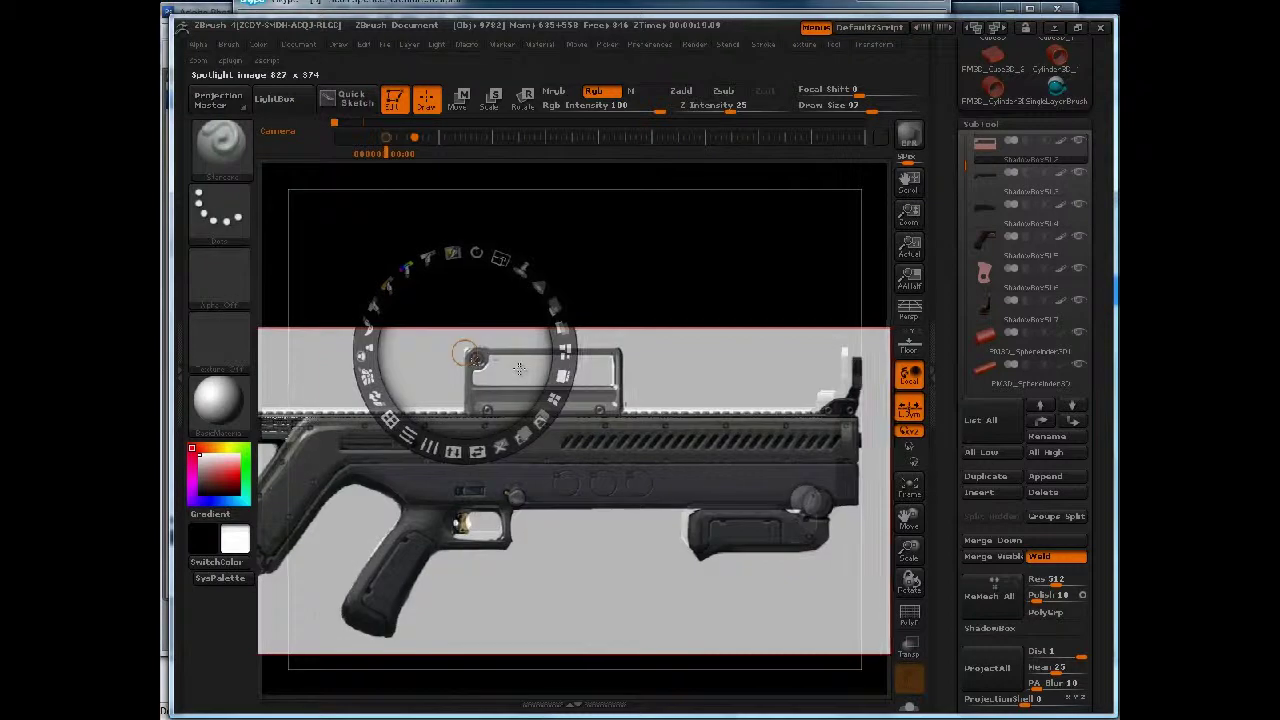
- Paint the Spotlight image onto the carry handle and turn Spotlight off
key("z")
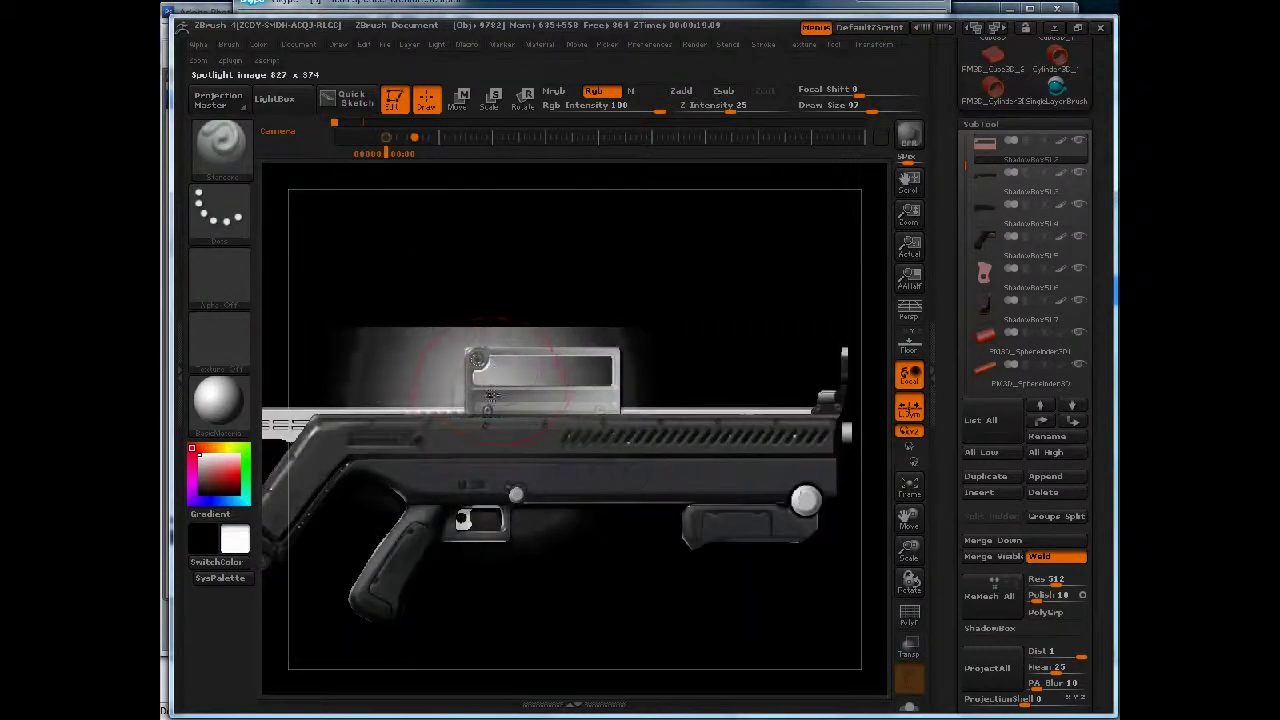
left_click_drag(536, 397, 550, 400)
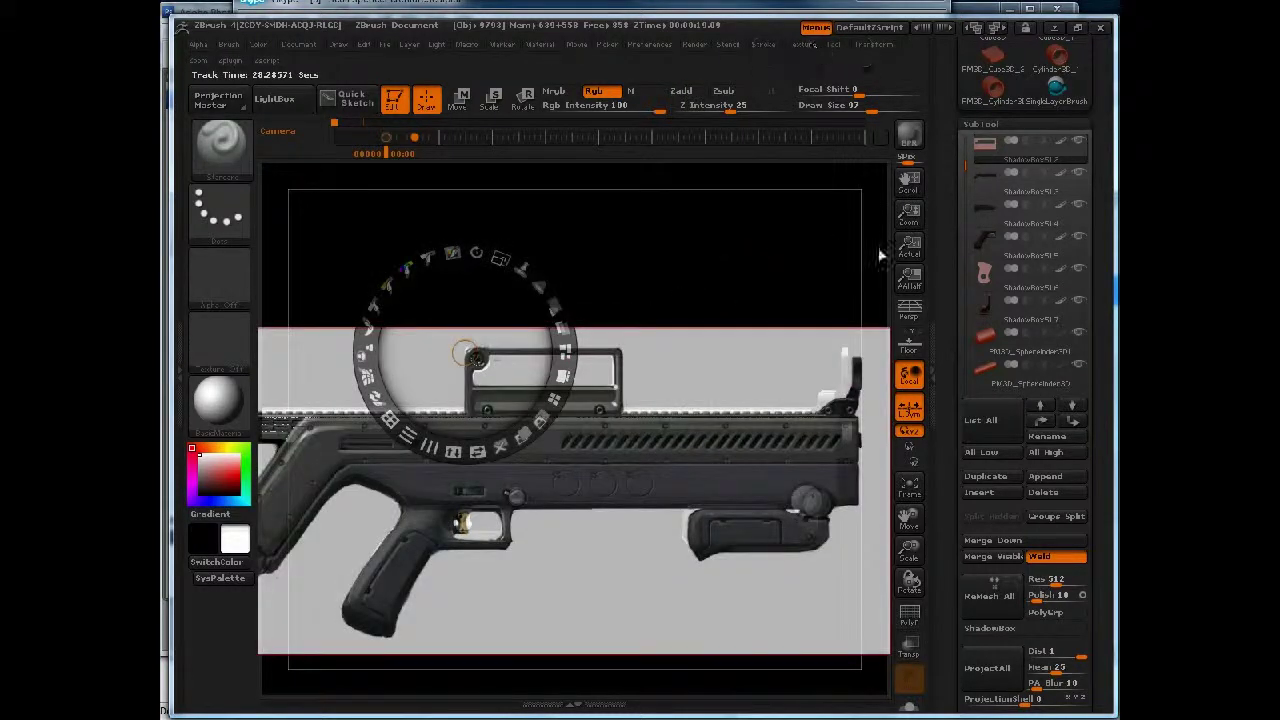
left_click(805, 44)
left_click(898, 314)
left_click_drag(717, 295, 756, 218, "alt")
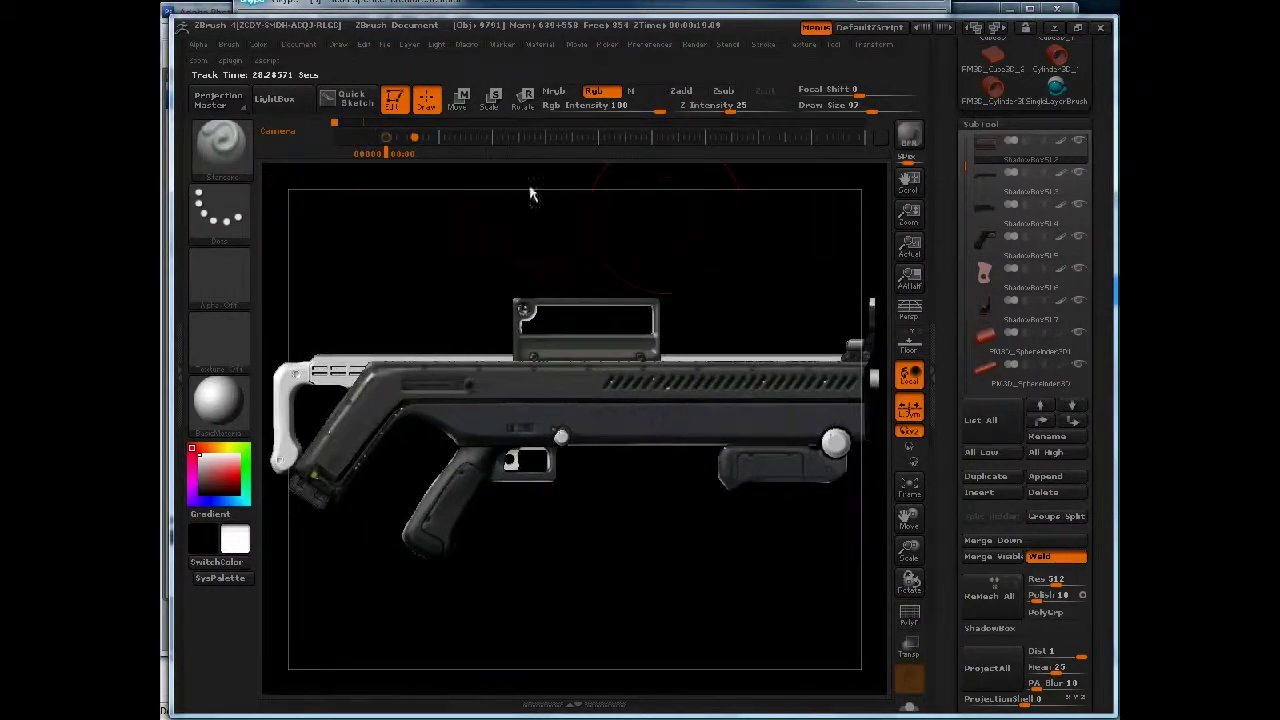